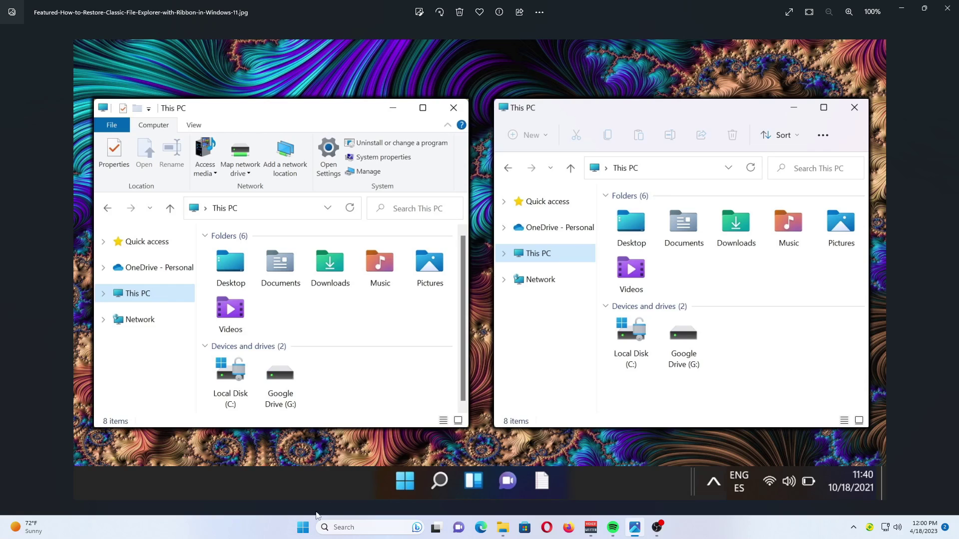
Launch File Explorer from the Windows search flyout, landing on its Home page
left_click(303, 527)
left_click(387, 173)
left_click(340, 217)
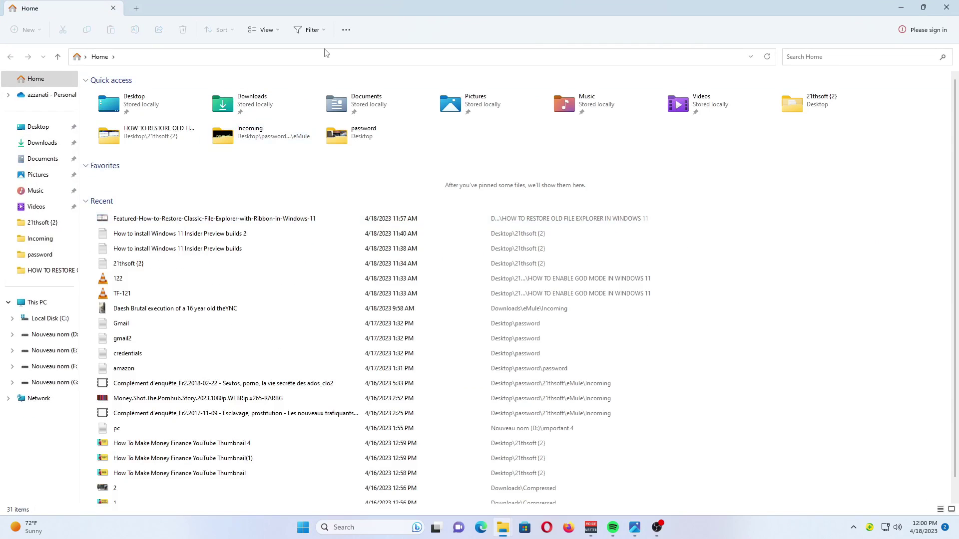
Bring up Folder Options from See more and switch to its View settings
left_click(346, 30)
left_click(306, 160)
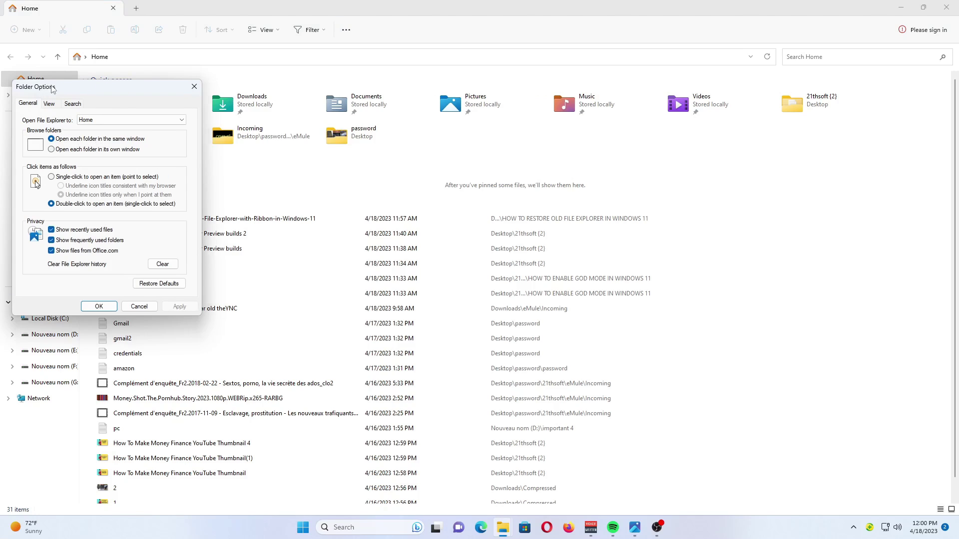
left_click_drag(52, 89, 88, 95)
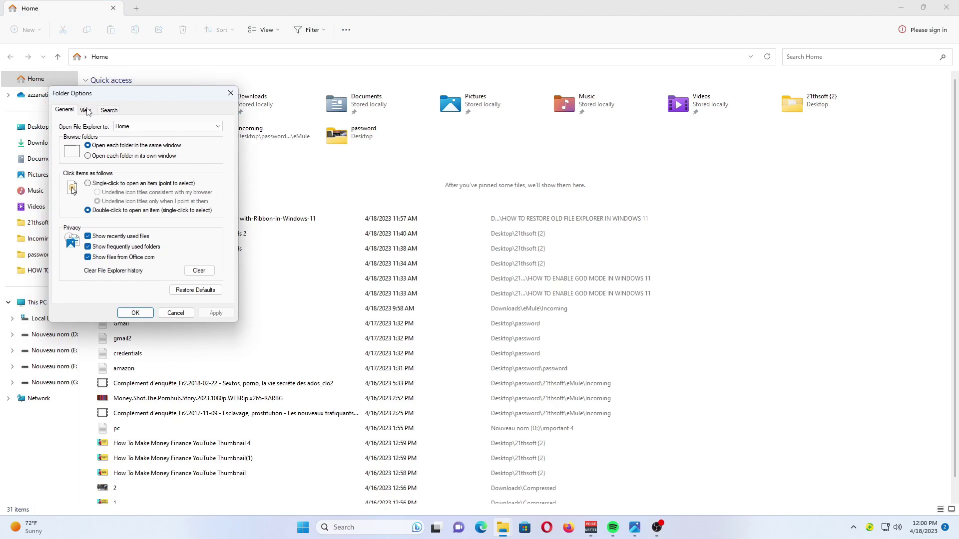
left_click(85, 110)
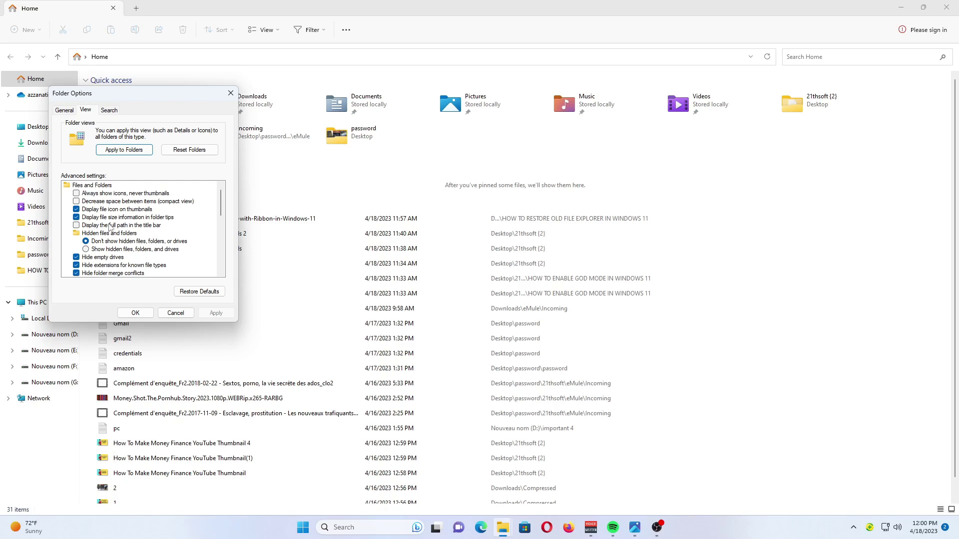
scroll(126, 228, "down", 1)
scroll(126, 229, "down", 1)
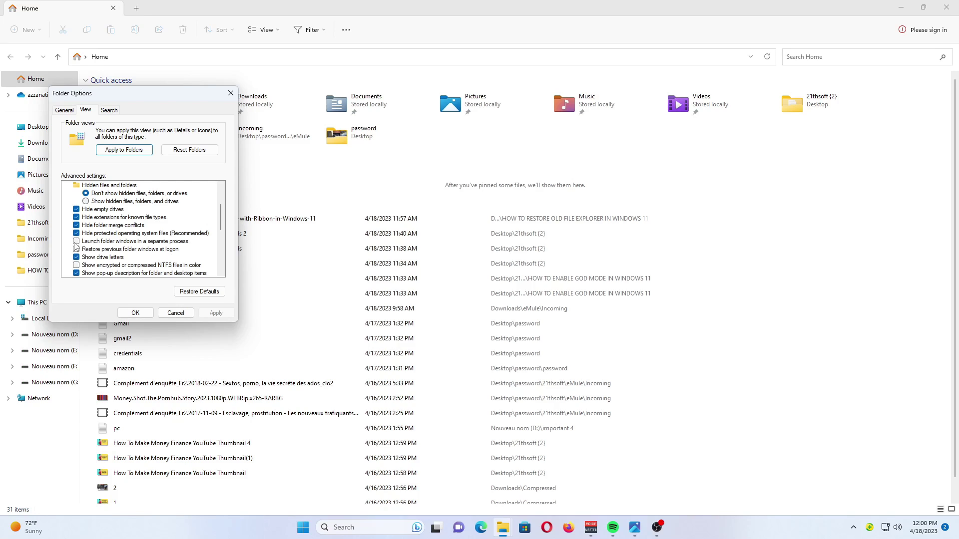
Enable 'Launch folder windows in a separate process', apply it and close Folder Options
left_click(76, 242)
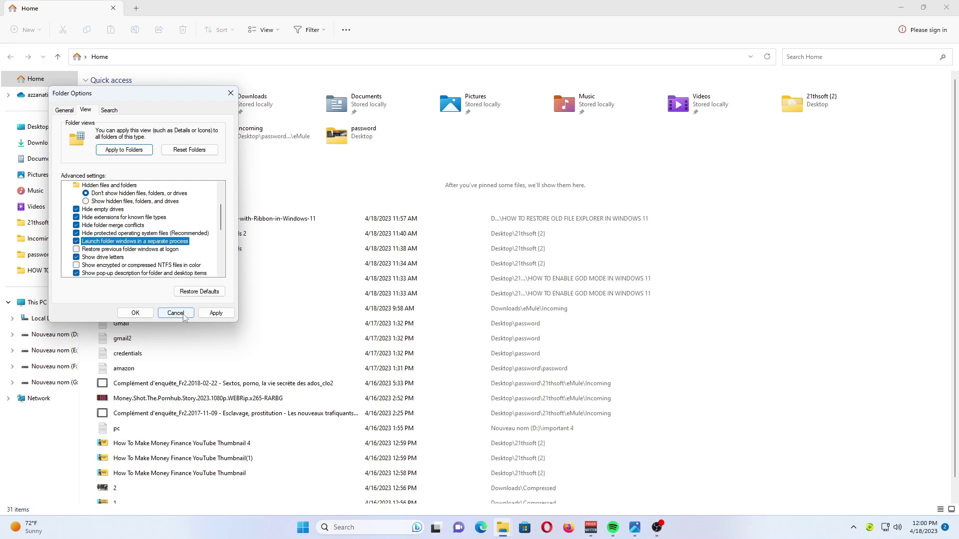
left_click(217, 314)
left_click(134, 314)
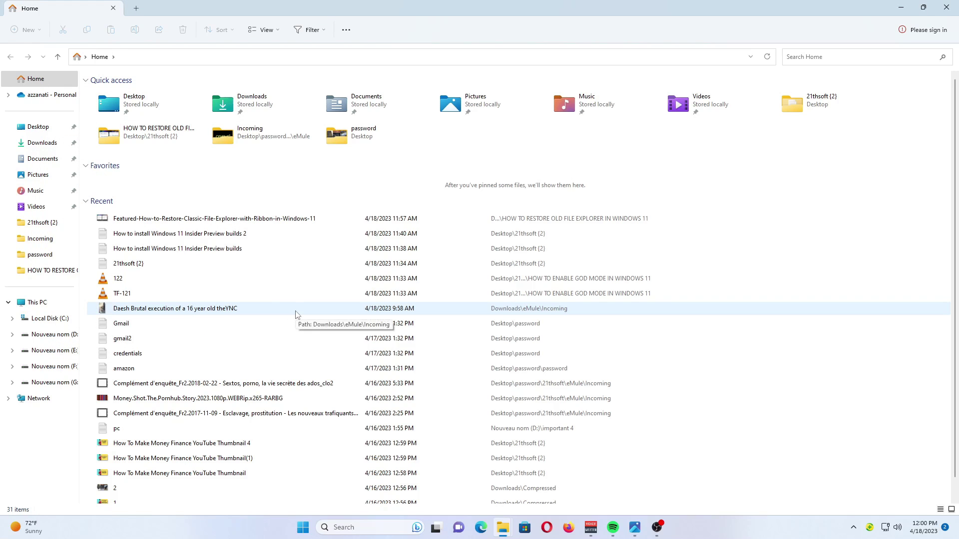
Start the Registry Editor by running 'regedit' from the Win+R Run dialog
left_click(635, 528)
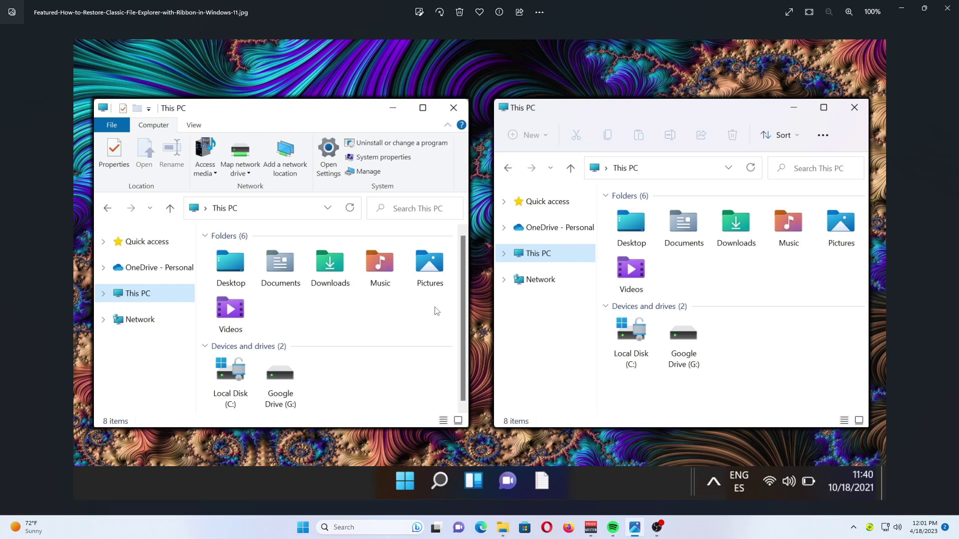
key("super+r")
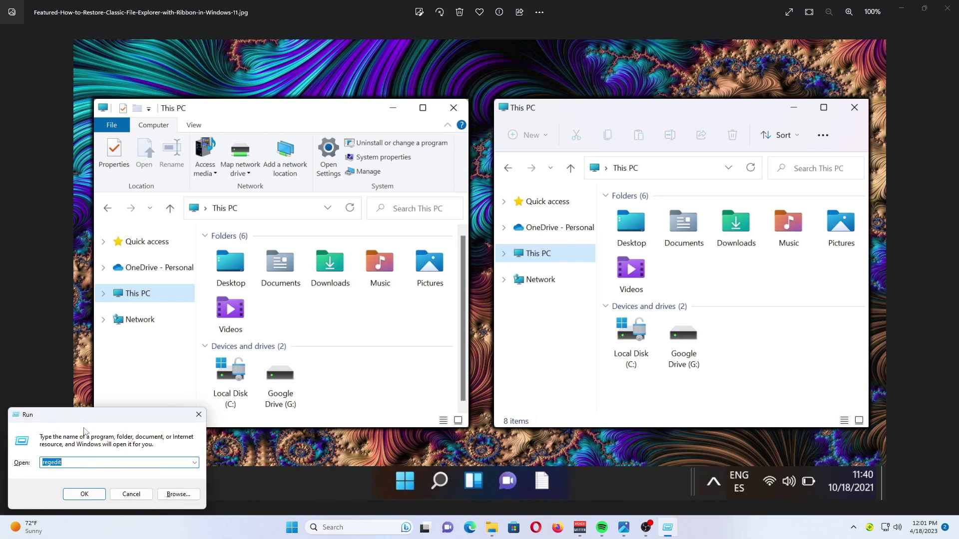
left_click(80, 462)
left_click(81, 495)
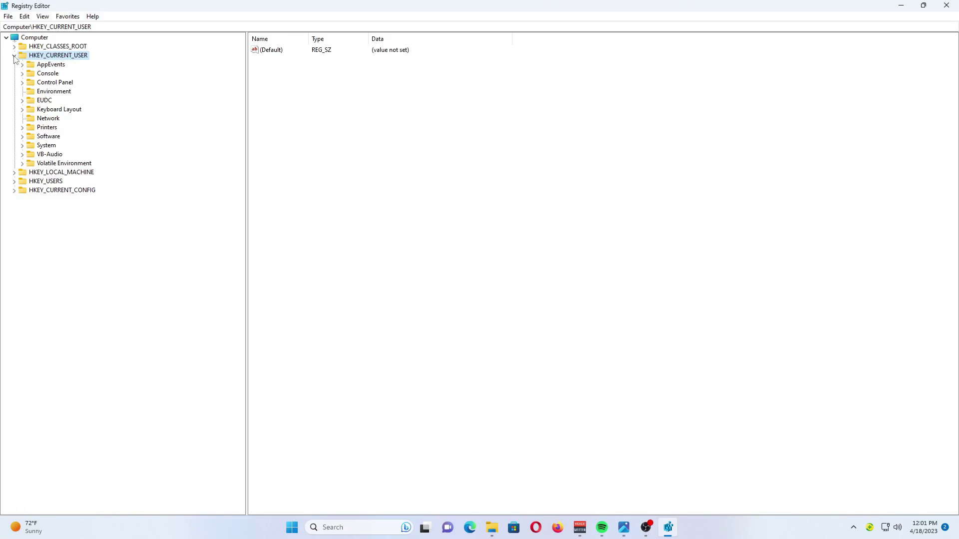
Navigate HKEY_CURRENT_USER\Software\Microsoft\Windows\CurrentVersion\Explorer and select the Advanced key to list its values
left_click(22, 136)
scroll(56, 258, "down", 1)
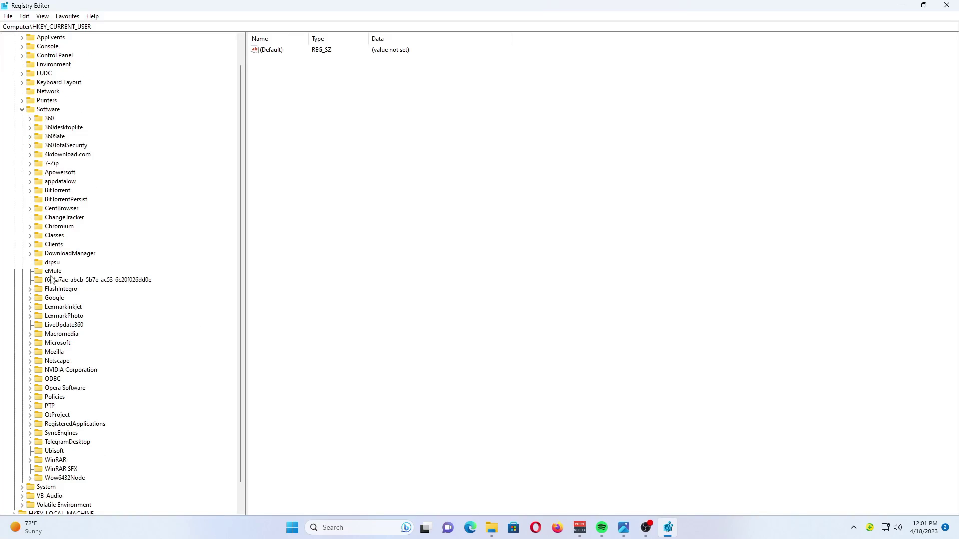
left_click(30, 344)
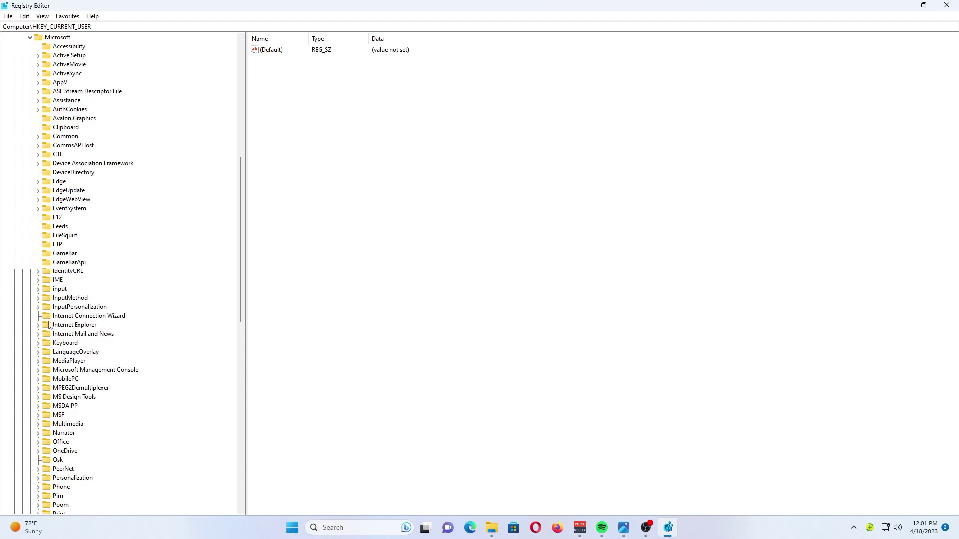
scroll(79, 279, "down", 2)
scroll(79, 279, "down", 2)
scroll(79, 280, "up", 3)
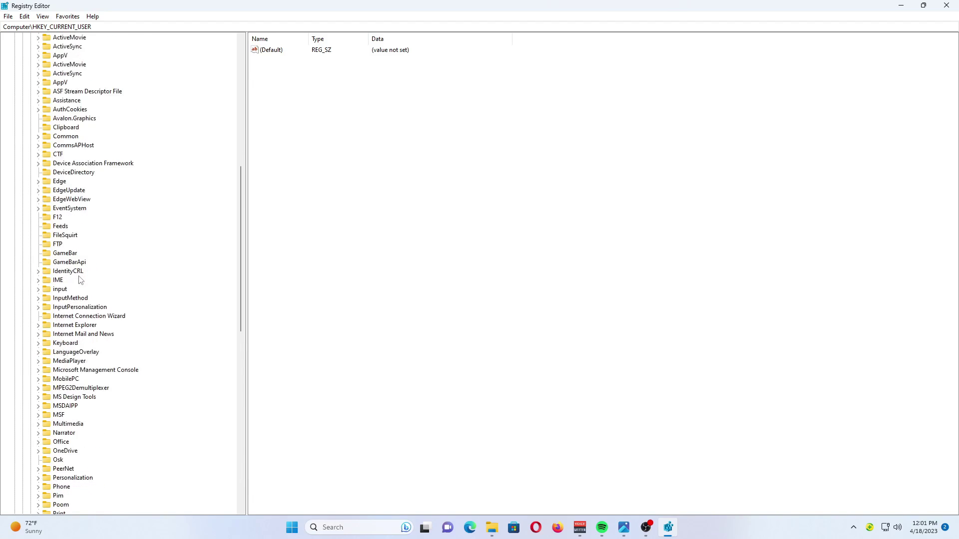
scroll(79, 280, "up", 1)
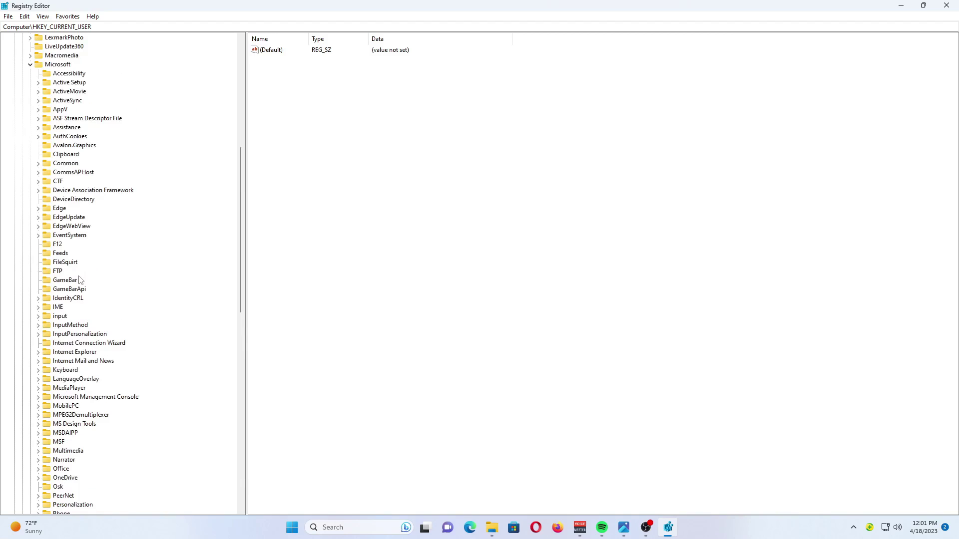
scroll(79, 279, "down", 1)
scroll(79, 280, "down", 9)
scroll(79, 280, "down", 4)
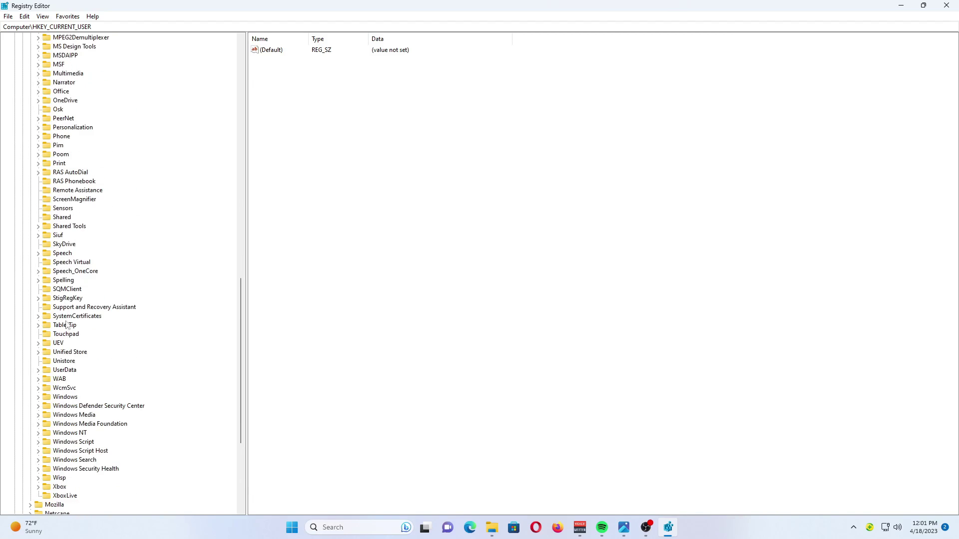
left_click(38, 397)
left_click(47, 388)
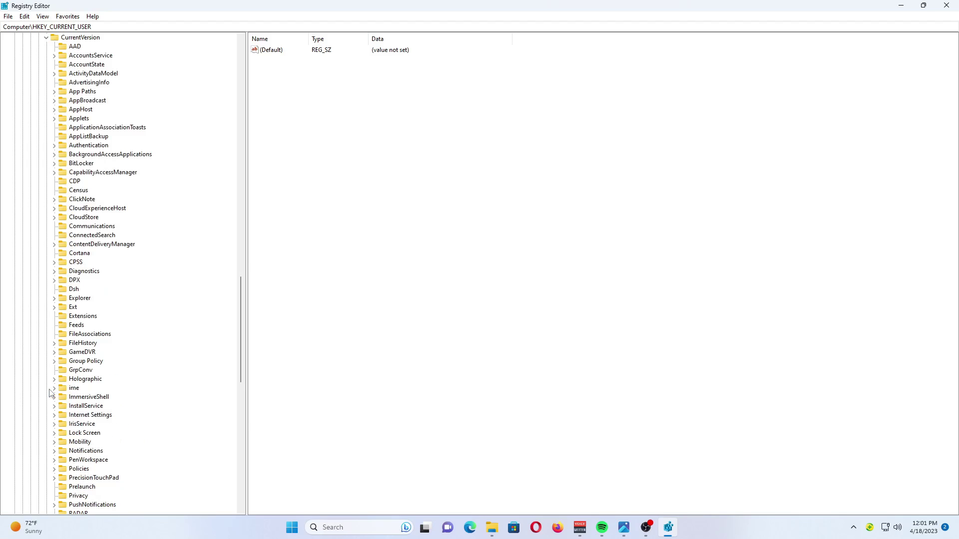
scroll(73, 366, "up", 2)
scroll(72, 365, "down", 2)
left_click(55, 298)
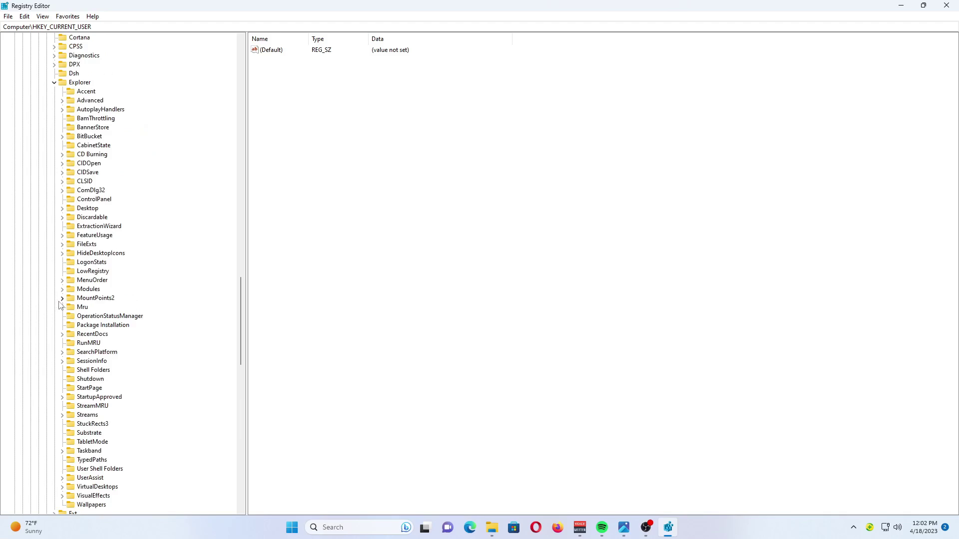
left_click(62, 102)
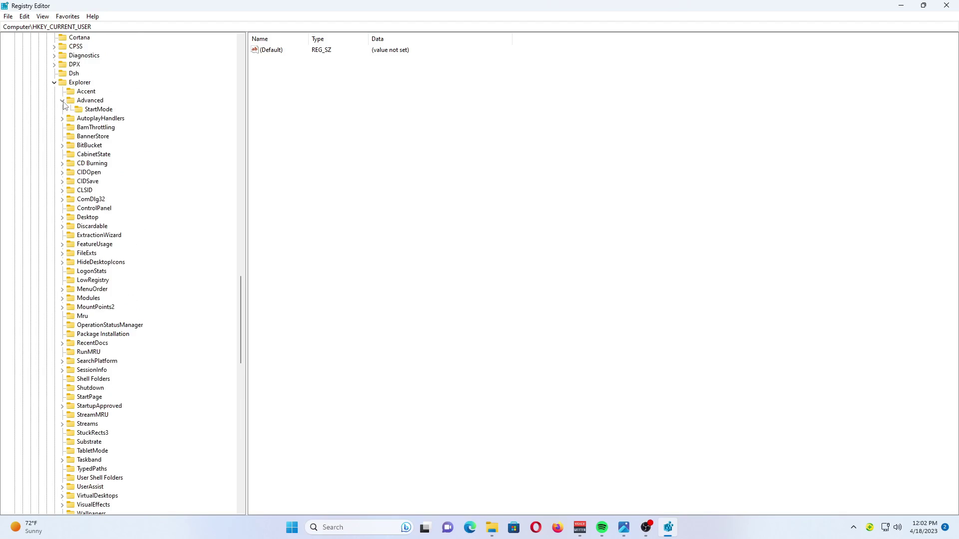
left_click(63, 103)
Attempt a new DWORD (32-bit) value in Advanced, then discard it since SeparateProcess already exists
right_click(78, 102)
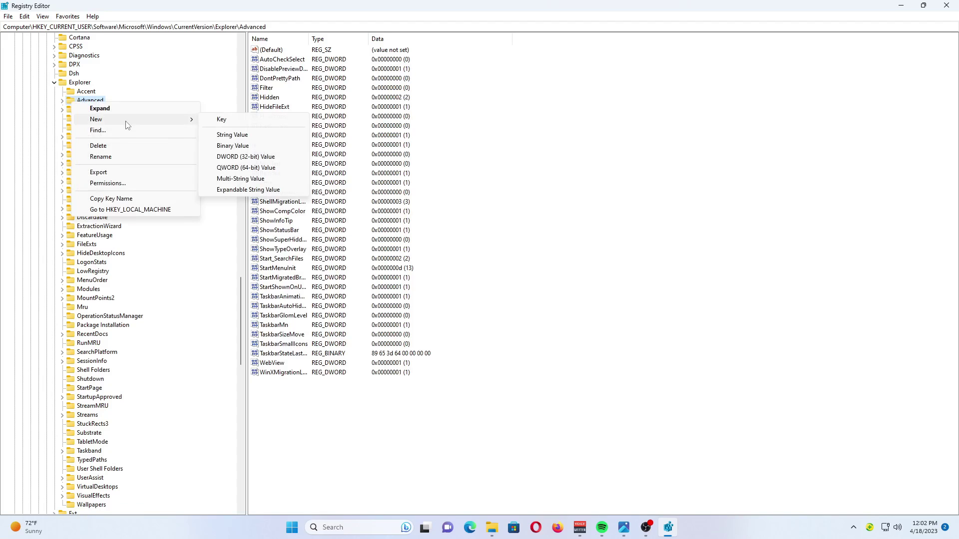
left_click(240, 160)
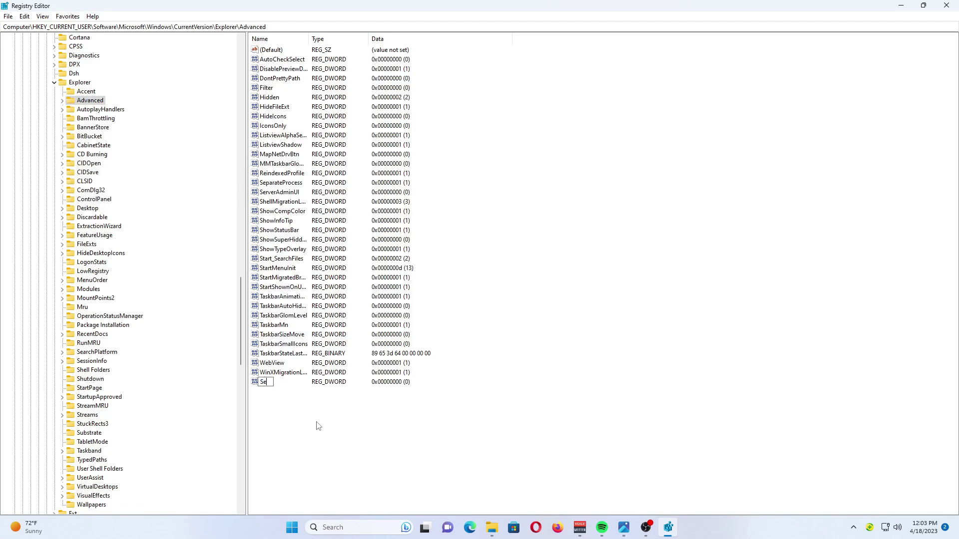
type("Separa")
type("te")
type("Pr")
type("o")
type("ss")
key("Return")
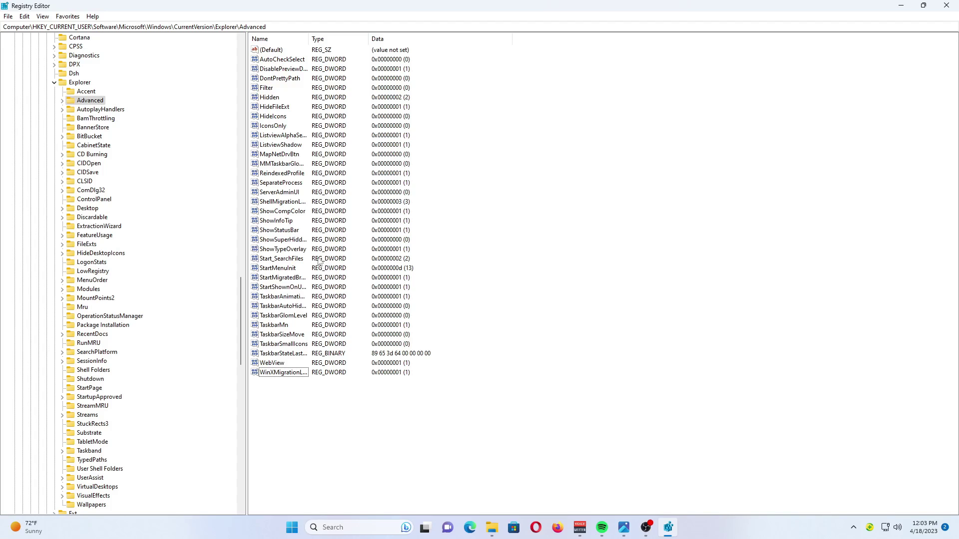
Modify the existing SeparateProcess DWORD so its data is 1
left_click(281, 188)
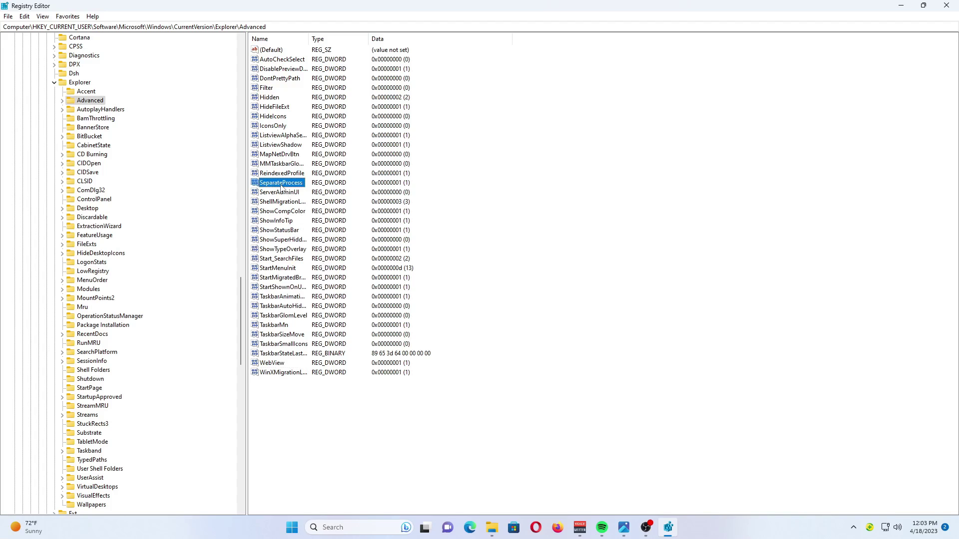
right_click(302, 188)
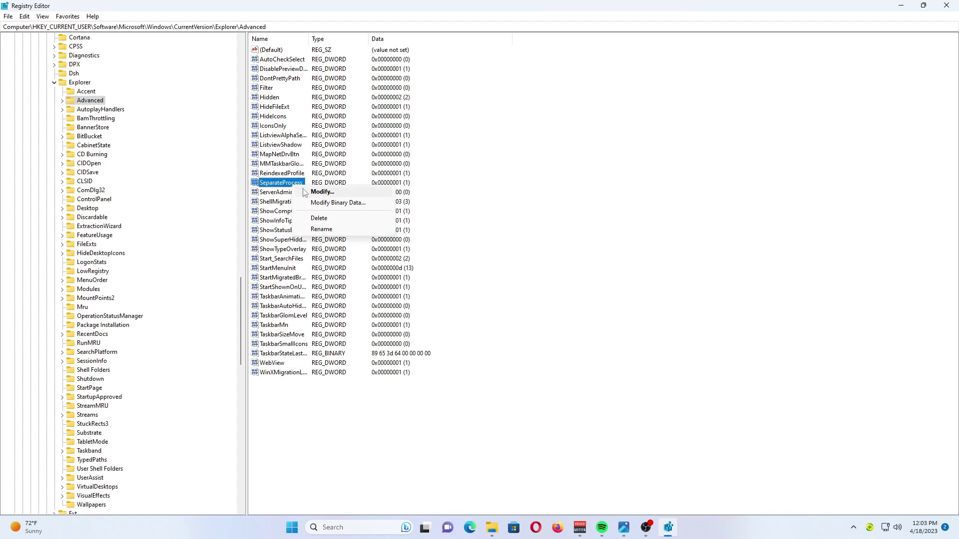
left_click(307, 192)
type("0")
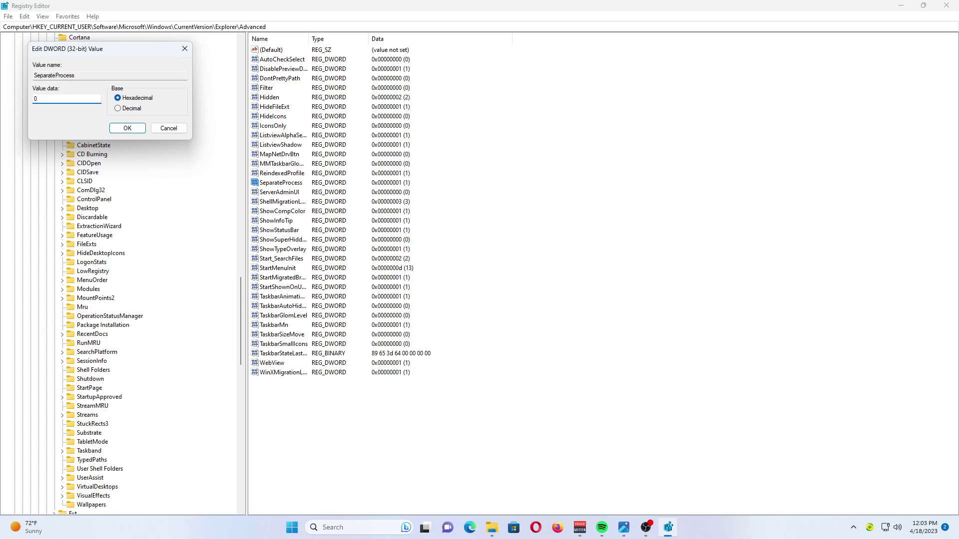
key("BackSpace")
left_click(129, 129)
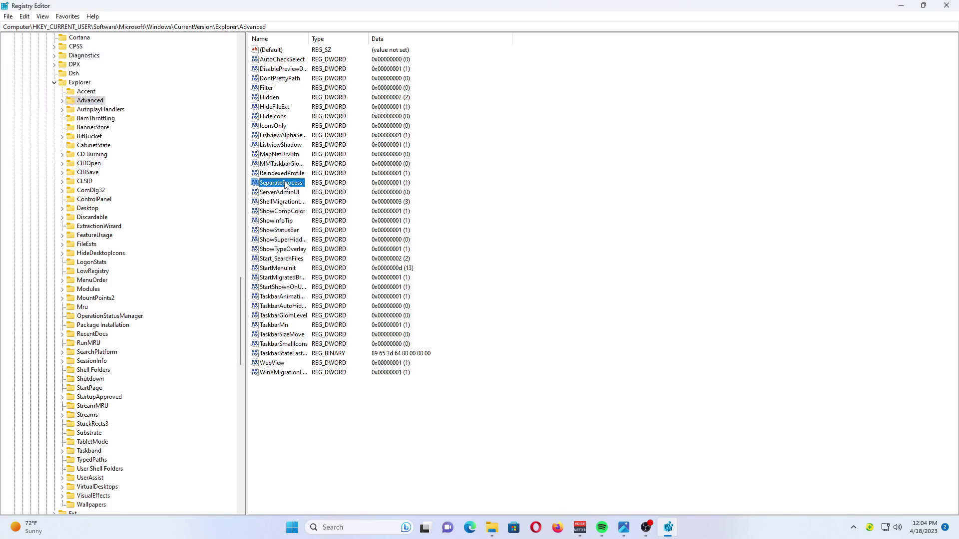
left_click(293, 527)
left_click(604, 493)
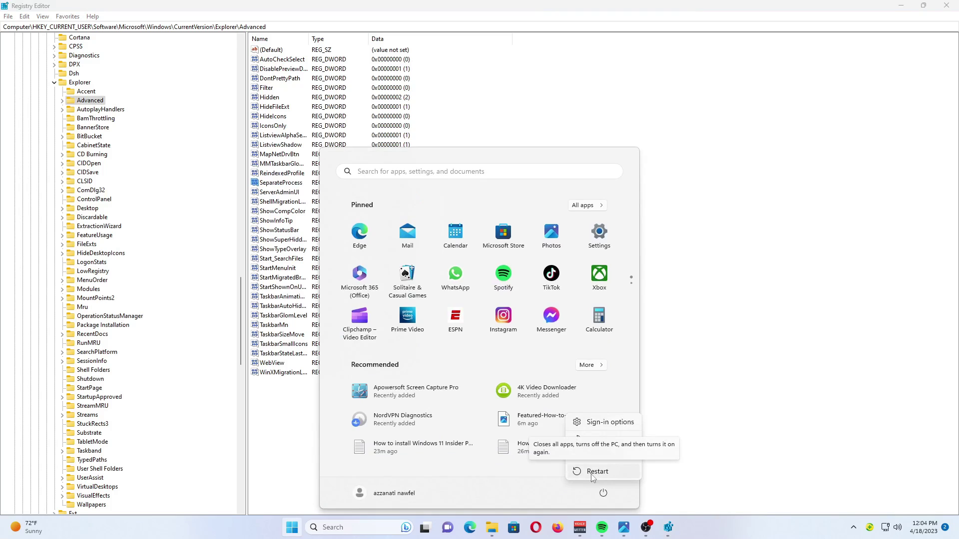
left_click(659, 466)
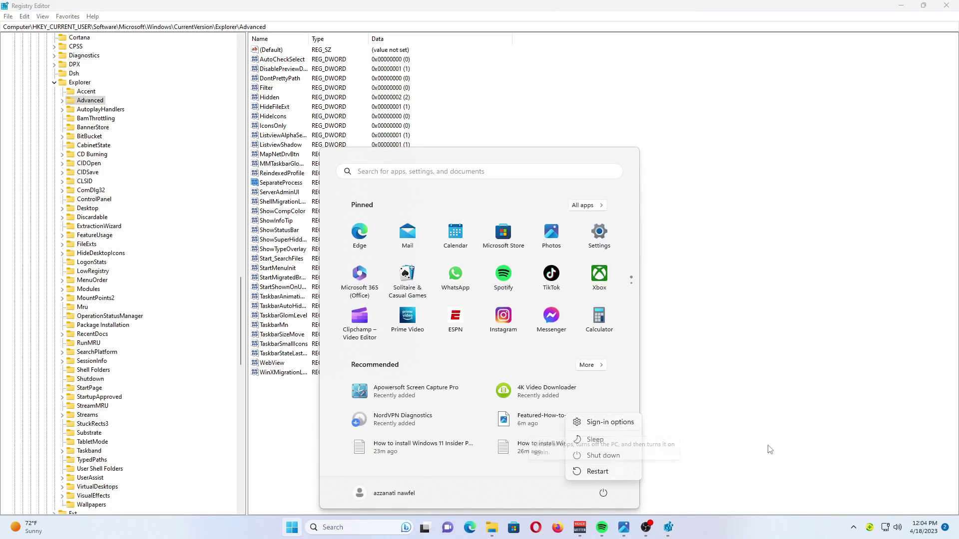
left_click(858, 136)
Switch back to the Photos window showing the classic-versus-modern File Explorer comparison
left_click(624, 527)
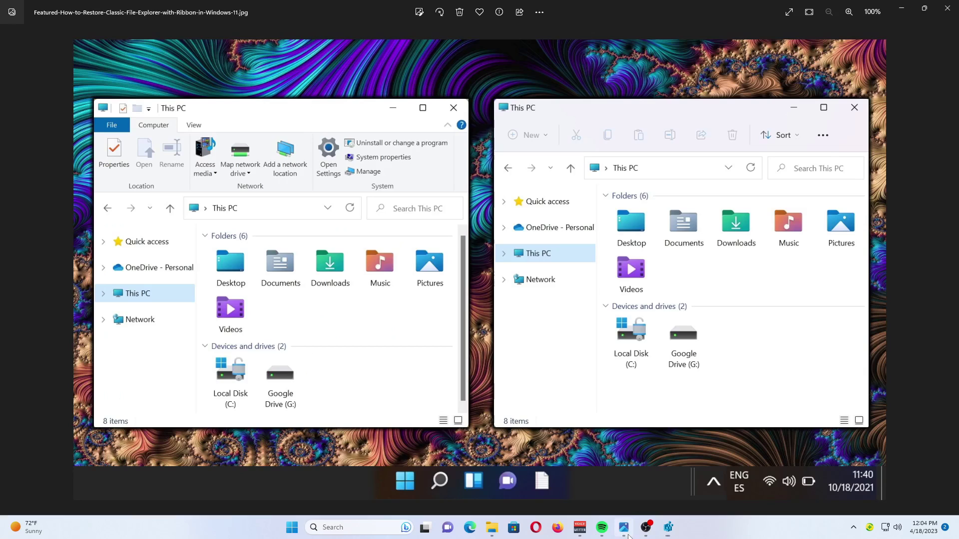